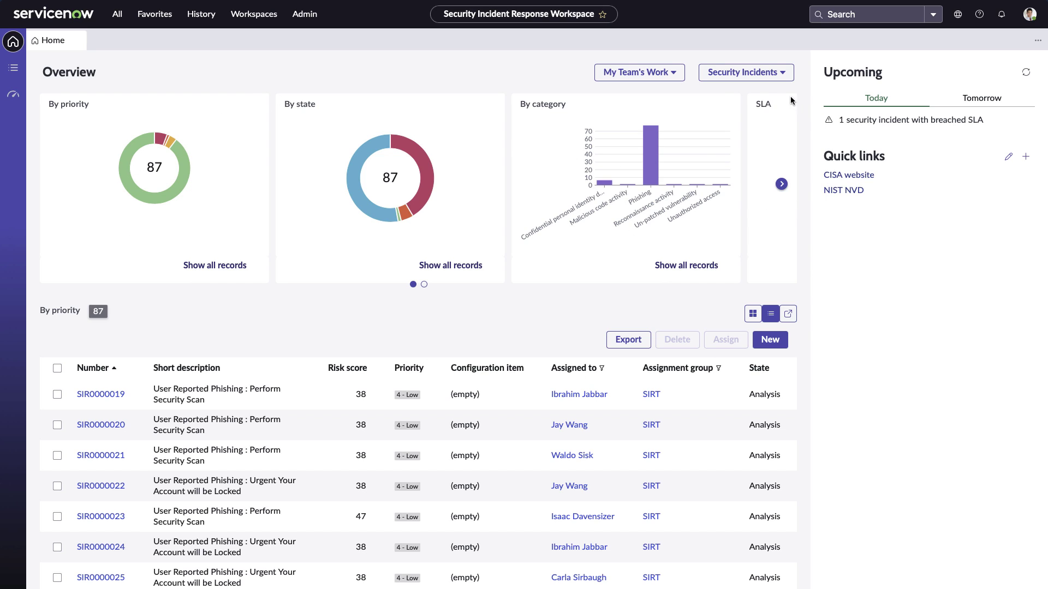
# Filter the incident dashboard to My Work and open phishing incident SIR0015001
pyautogui.click(660, 74)
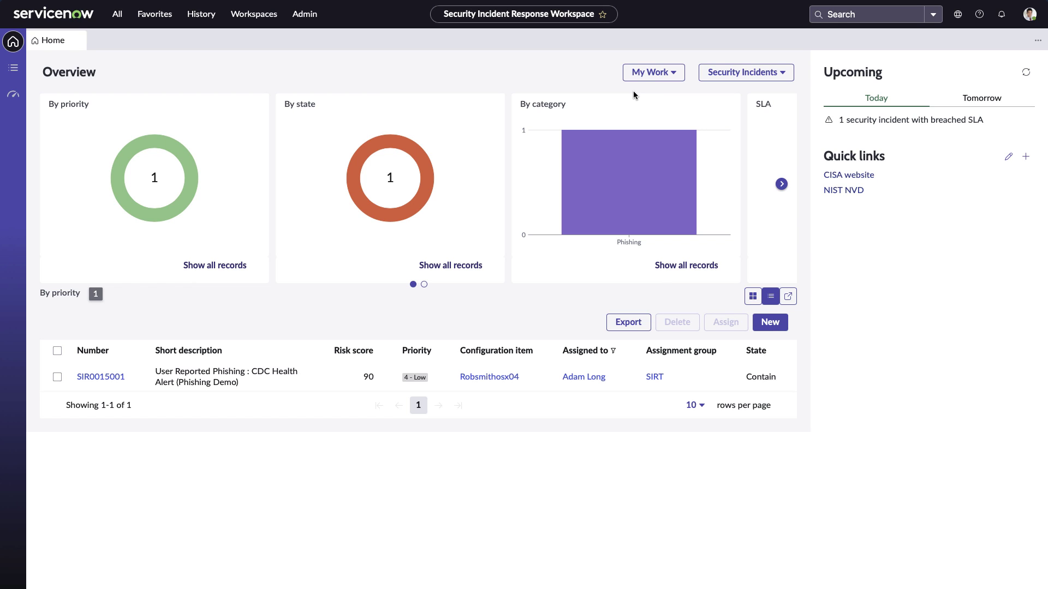
pyautogui.click(92, 378)
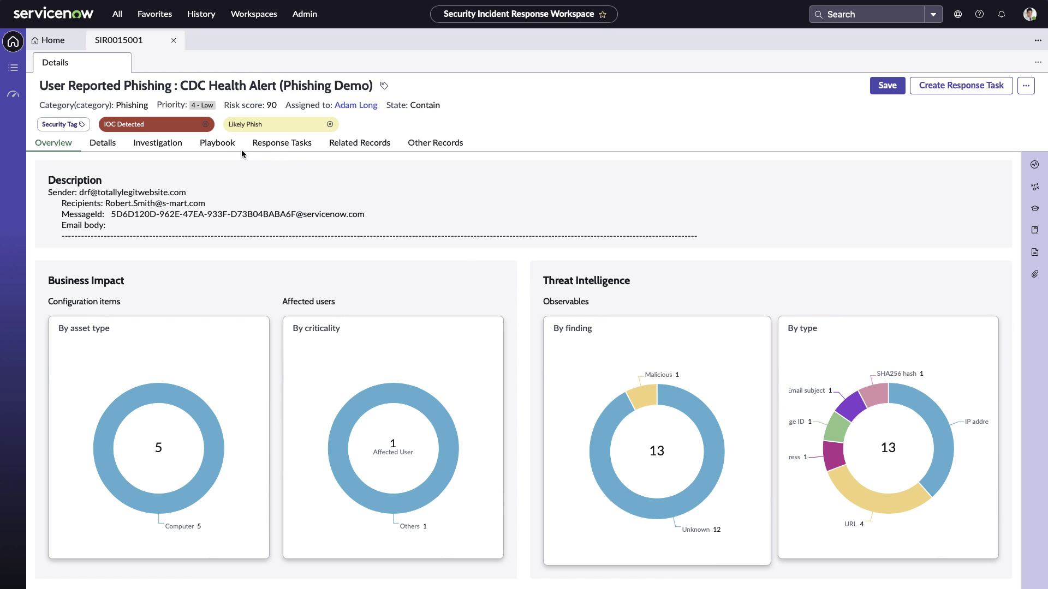
# Show the full Details form for incident SIR0015001
pyautogui.click(97, 144)
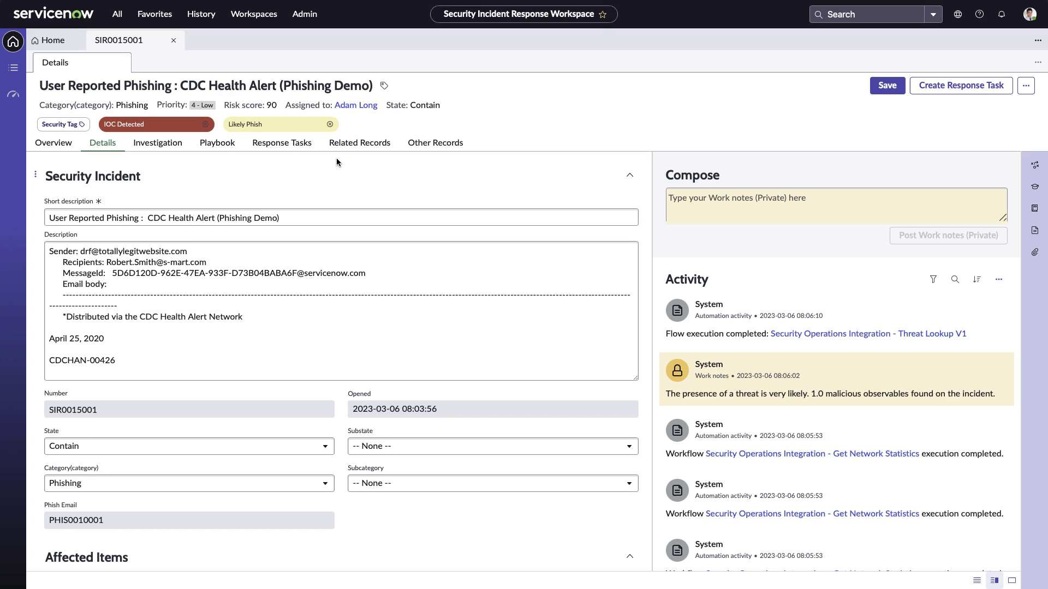
# Select the malicious URL observable, list its Run Threat Lookup actions, then view the playbook tasks
pyautogui.click(154, 143)
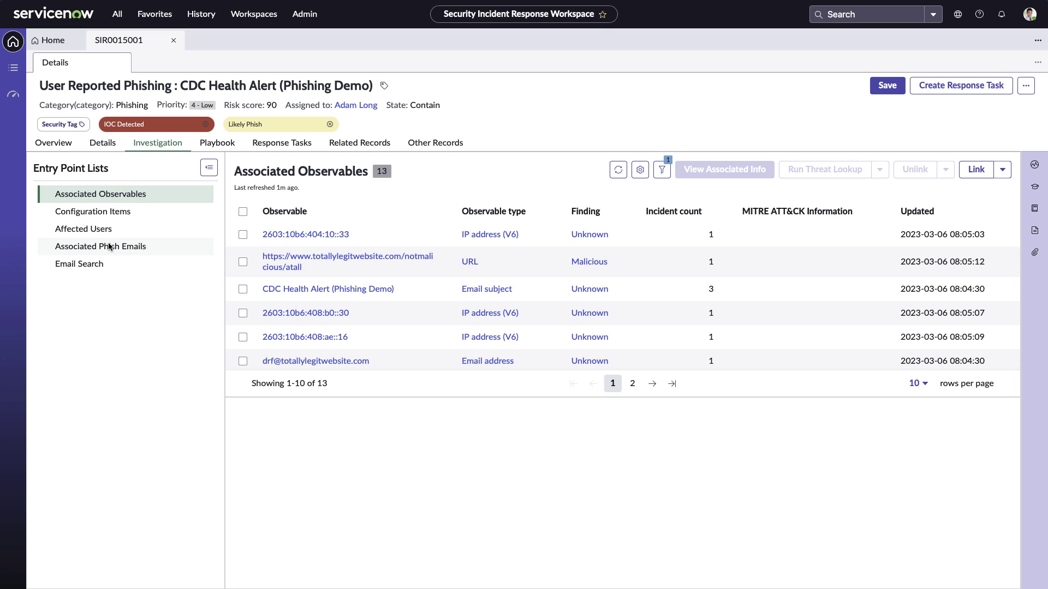
pyautogui.click(243, 262)
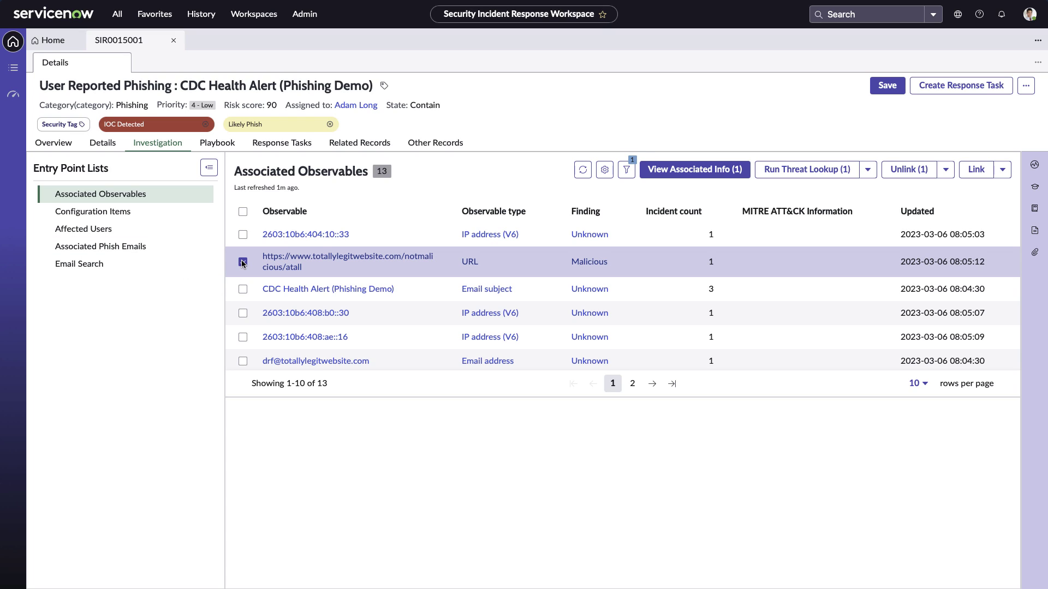
pyautogui.click(869, 169)
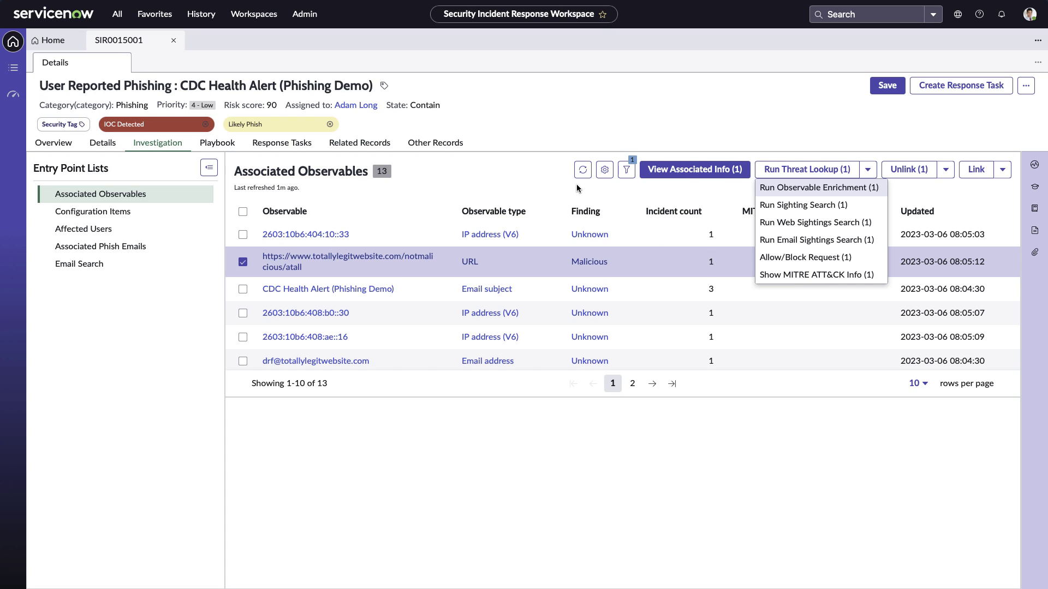
pyautogui.click(224, 145)
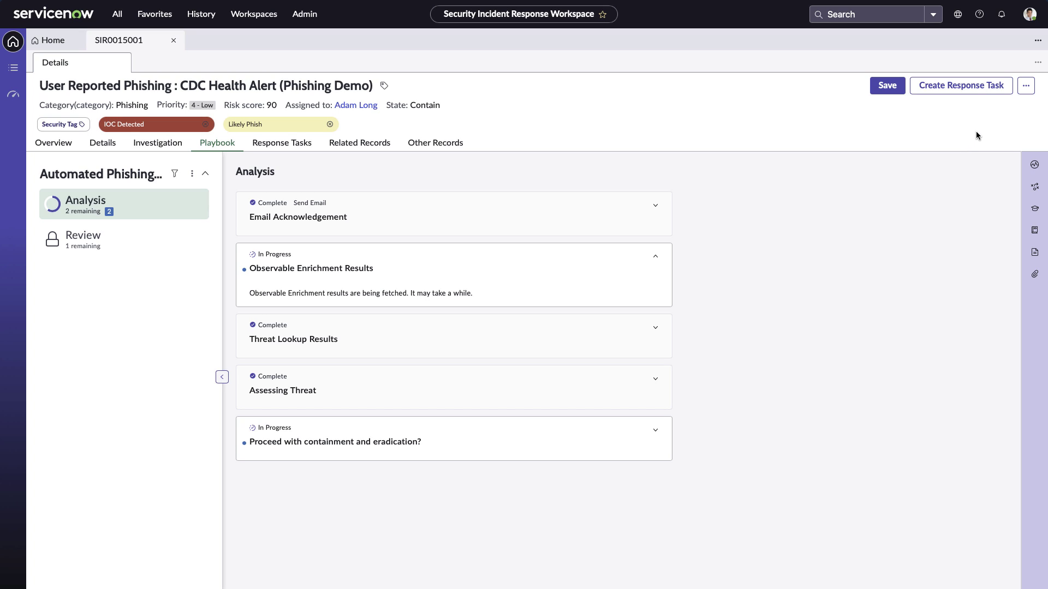
# Show the more-actions menu beside Create Response Task
pyautogui.click(1027, 86)
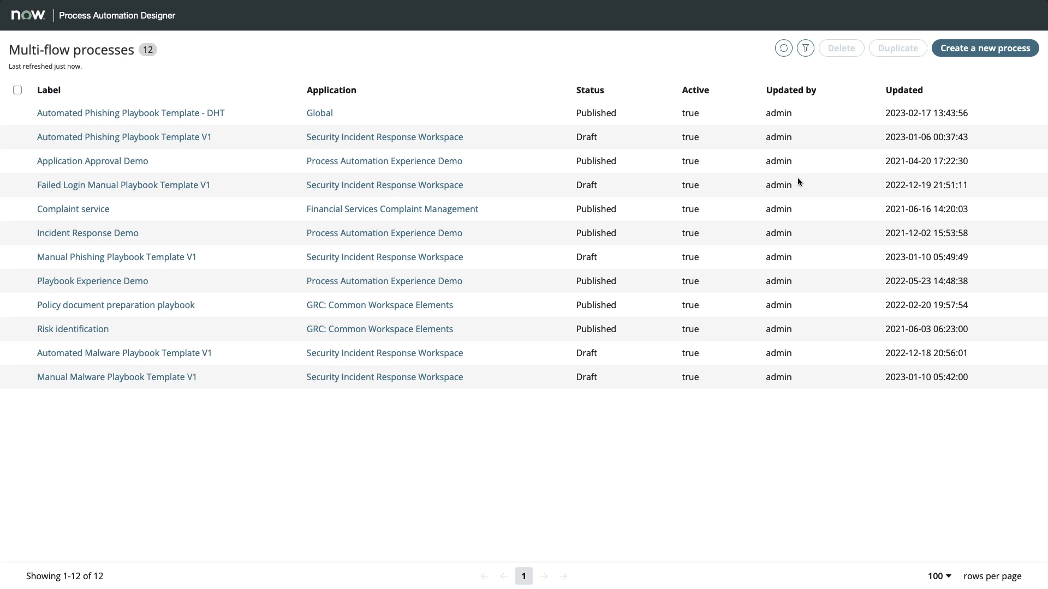
# Open the Automated Phishing Playbook Template - DHT multi-flow process
pyautogui.click(146, 113)
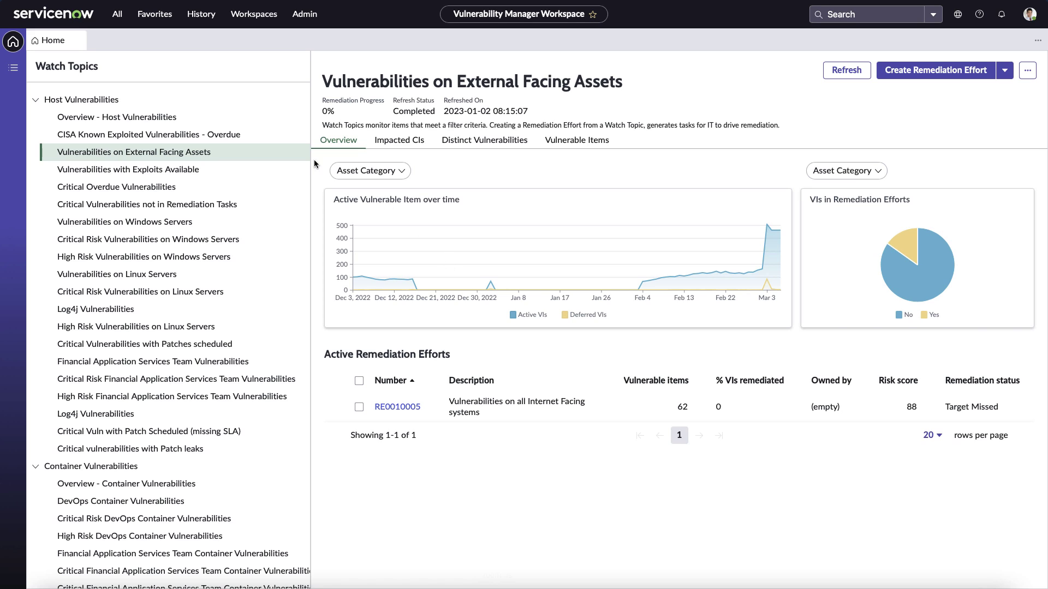
# Collapse Host Vulnerabilities and open the Financial Application Services Team Container Vulnerabilities topic
pyautogui.click(101, 99)
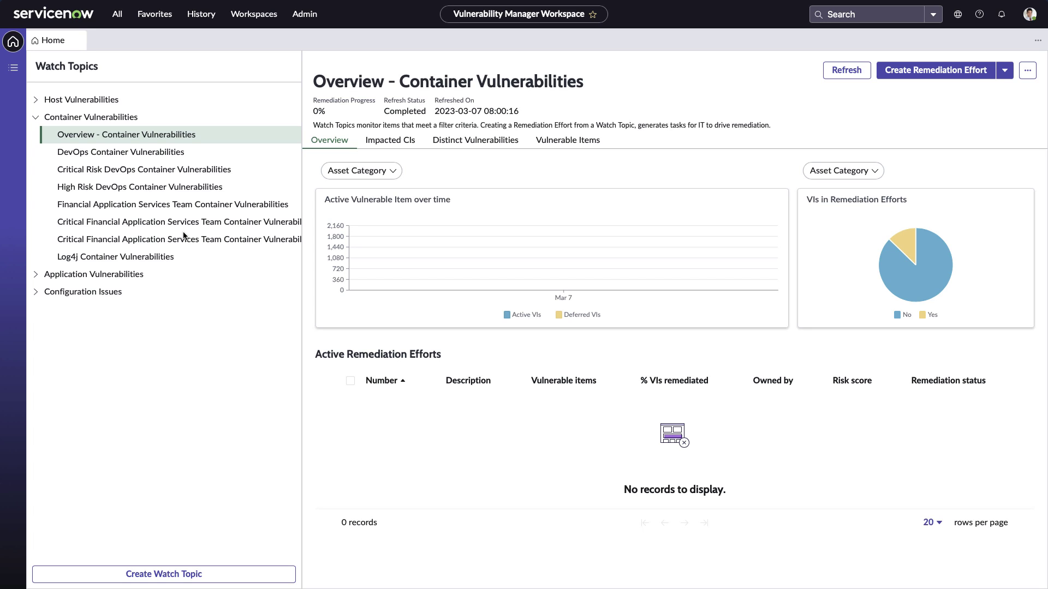
pyautogui.click(251, 205)
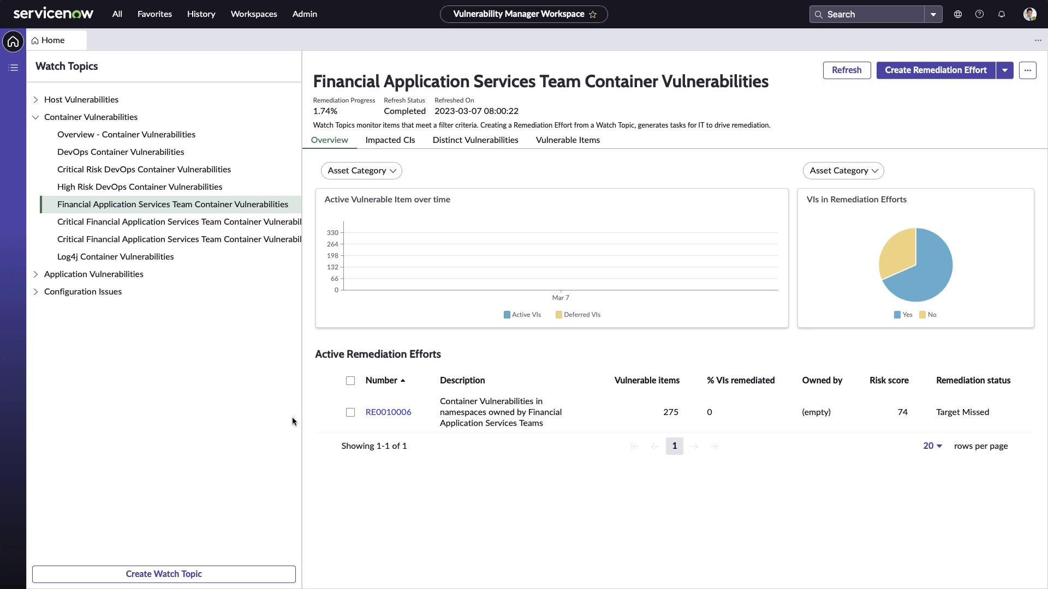
# Open remediation effort RE0010006 and view progress on its 275 active container items
pyautogui.click(381, 412)
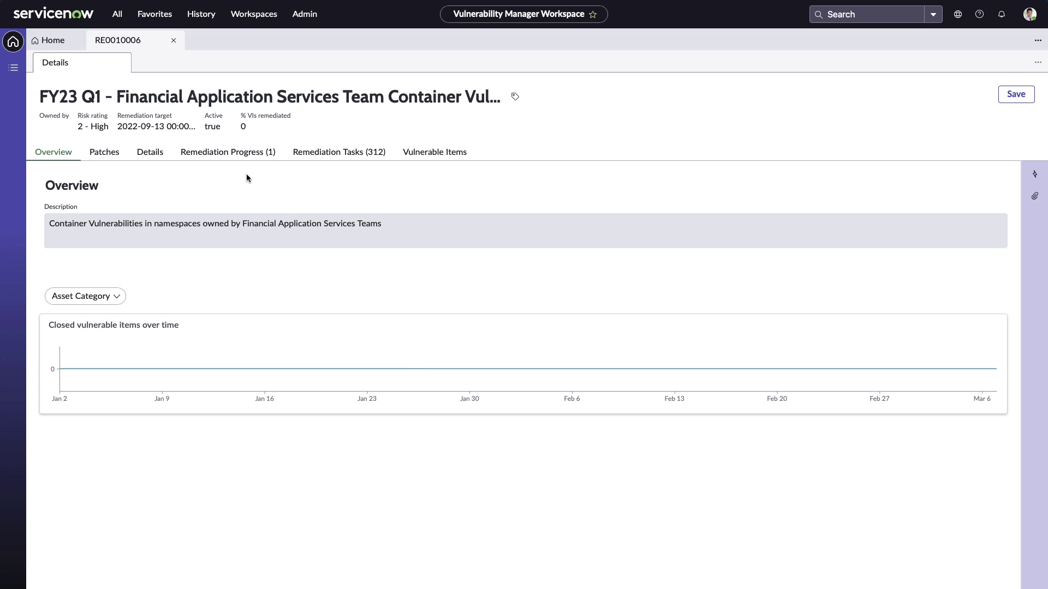
pyautogui.click(231, 154)
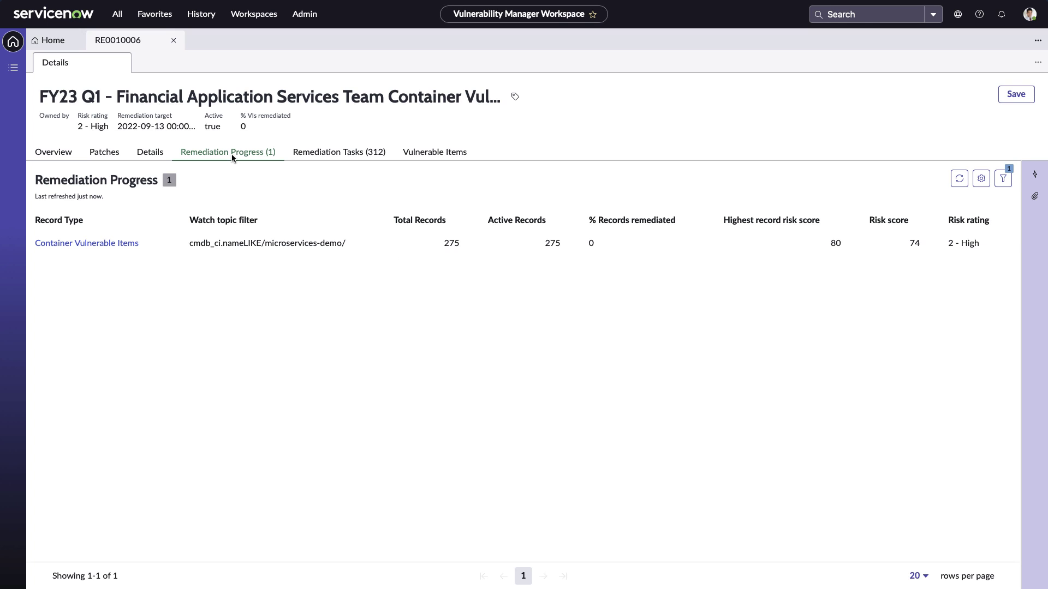